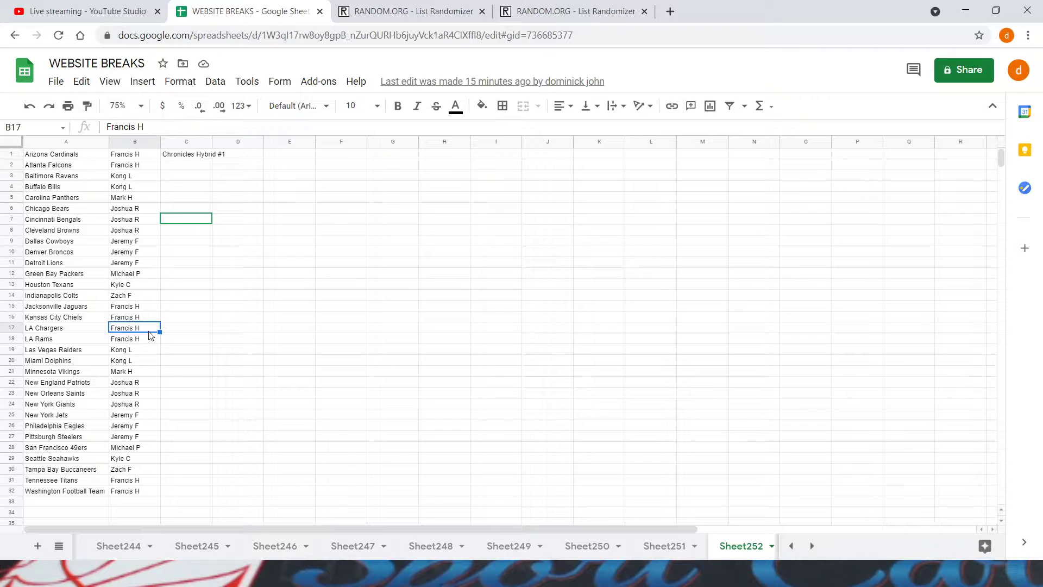
# Step: Copy the participant names in B1:B32 into the item list of the first RANDOM.ORG List Randomizer
pyautogui.moveTo(152, 335); pyautogui.dragTo(153, 492)
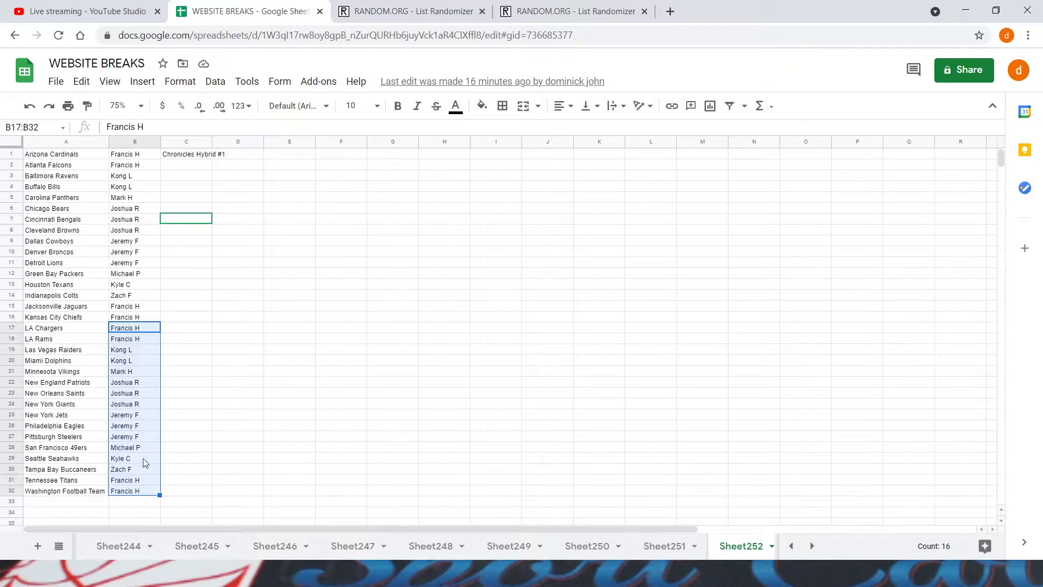
pyautogui.click(209, 417)
pyautogui.moveTo(139, 154); pyautogui.dragTo(116, 492)
pyautogui.rightClick(117, 491)
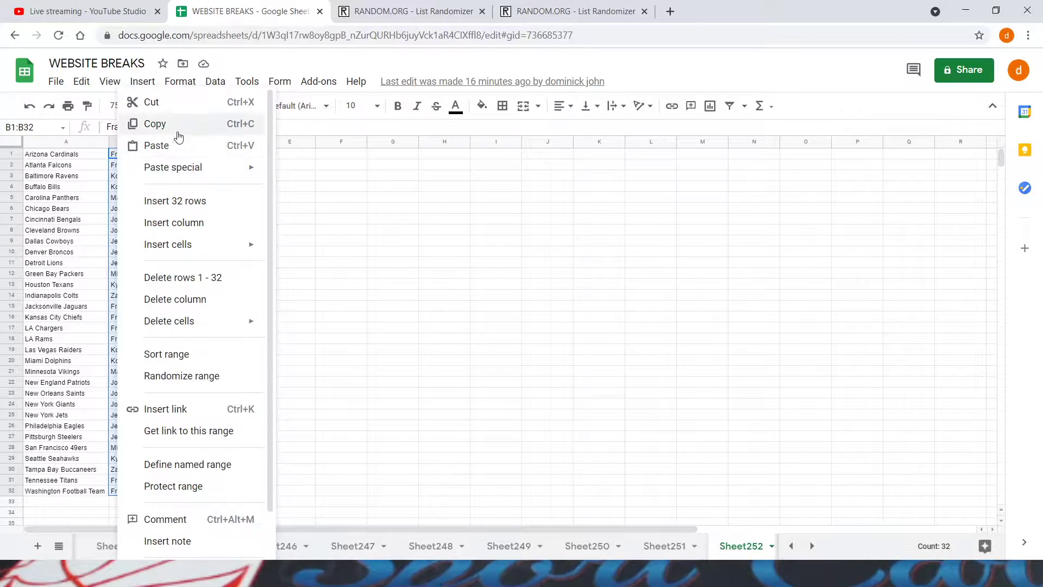
pyautogui.click(162, 123)
pyautogui.click(359, 5)
pyautogui.click(291, 288)
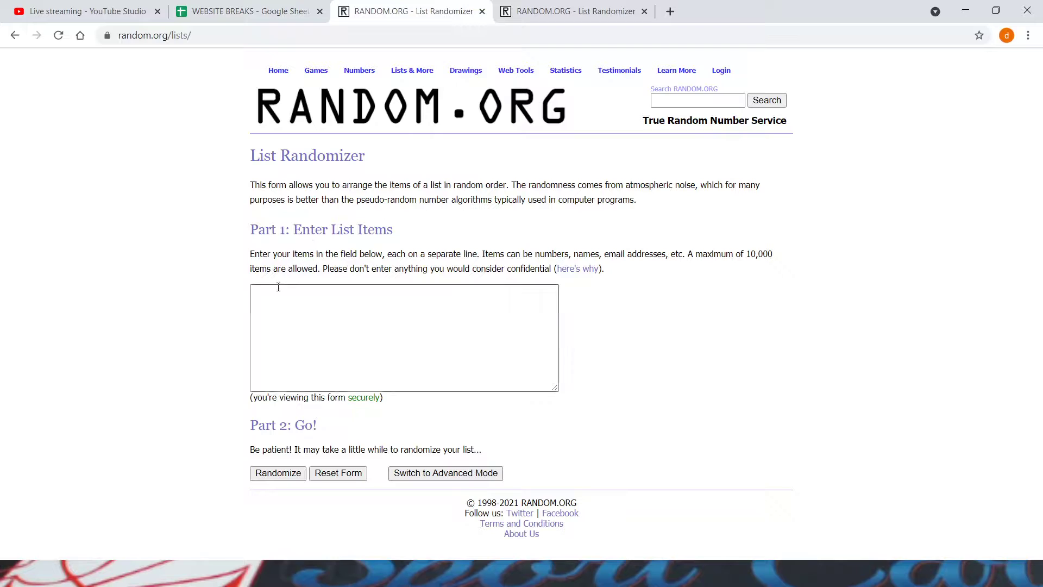
pyautogui.hotkey('ctrl', 'v')
pyautogui.scroll(5, 282, 337)
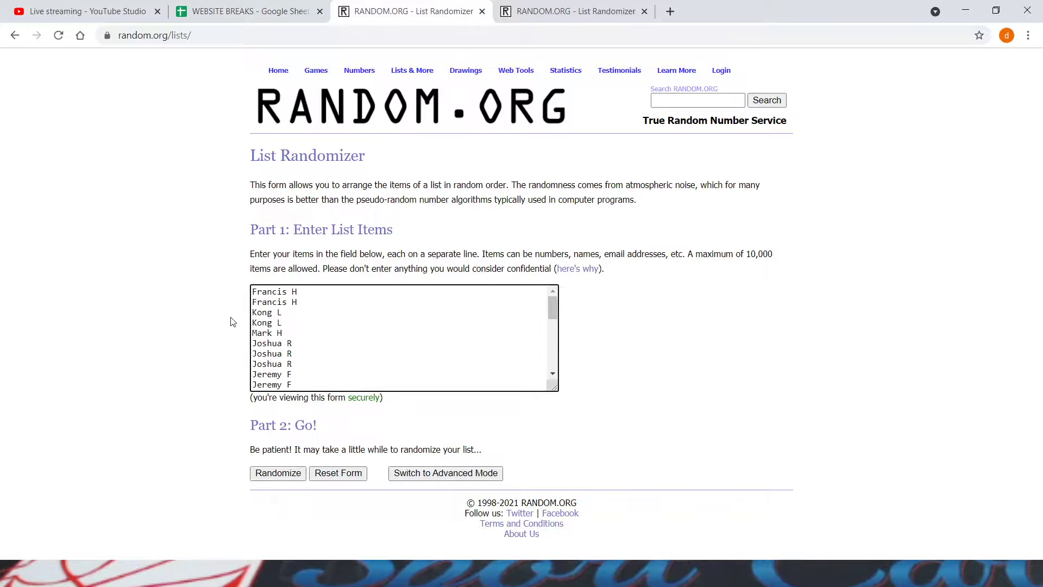
pyautogui.click(204, 318)
# Step: Copy the team names in A1:A32 of the spreadsheet into the item list of the second RANDOM.ORG List Randomizer
pyautogui.click(225, 7)
pyautogui.click(235, 350)
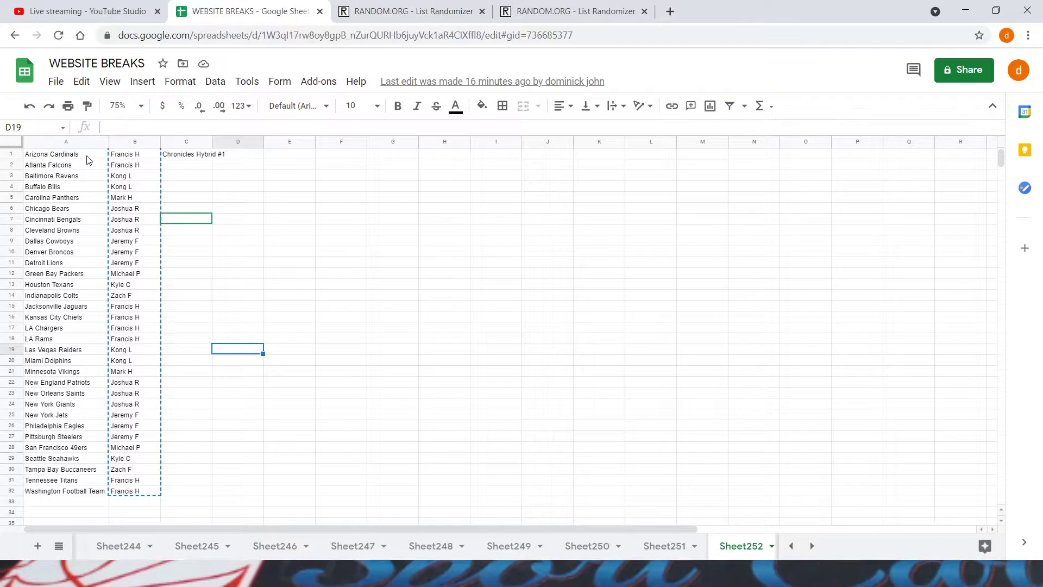
pyautogui.moveTo(89, 157); pyautogui.dragTo(93, 491)
pyautogui.rightClick(92, 491)
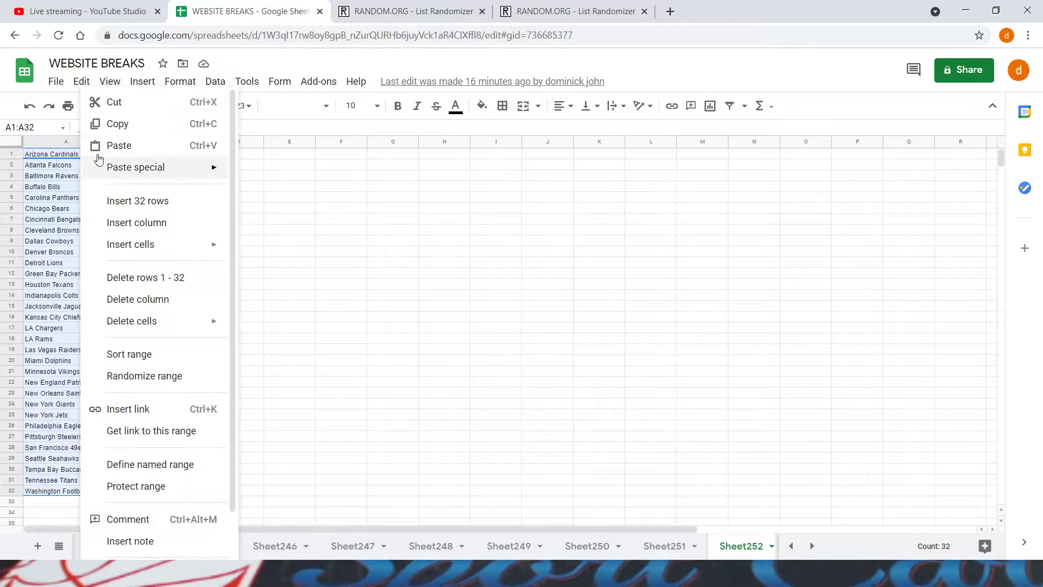
pyautogui.click(113, 124)
pyautogui.click(557, 8)
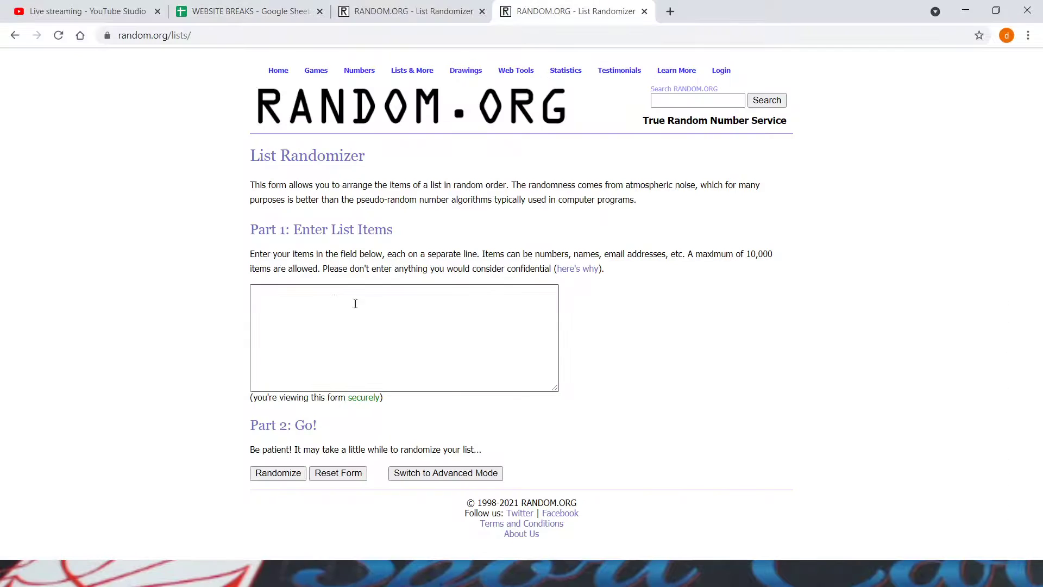
pyautogui.click(352, 302)
pyautogui.hotkey('ctrl', 'v')
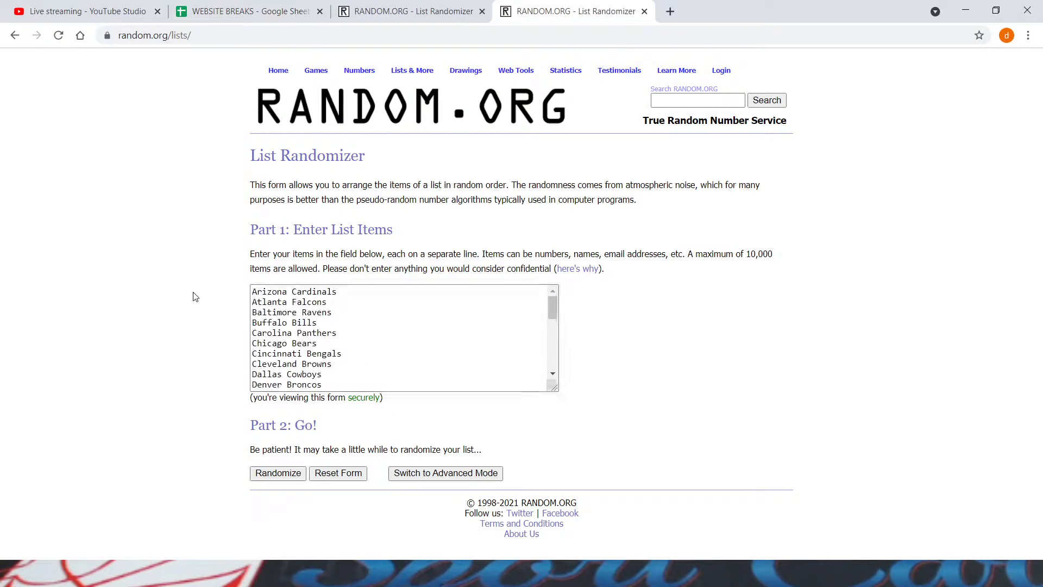
# Step: Randomize the participant name list six times in the first List Randomizer
pyautogui.click(346, 8)
pyautogui.click(277, 6)
pyautogui.click(403, 12)
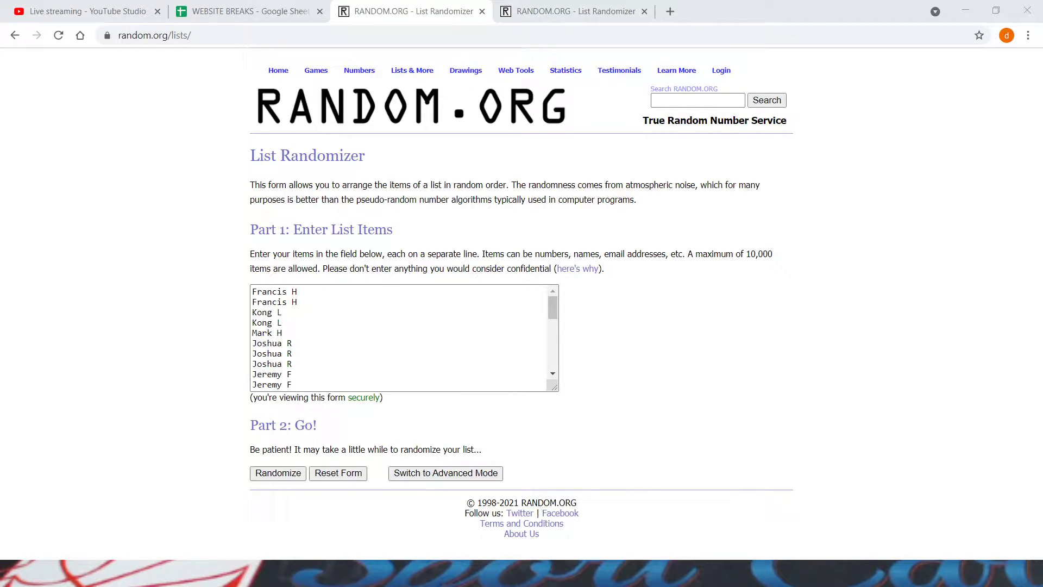
pyautogui.click(298, 476)
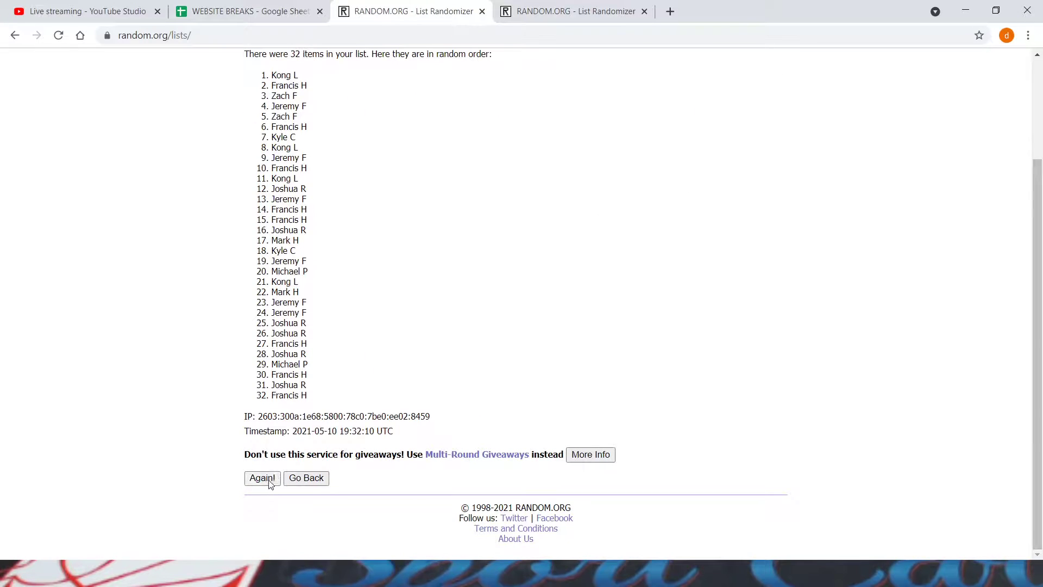
pyautogui.click(263, 478)
pyautogui.click(265, 480)
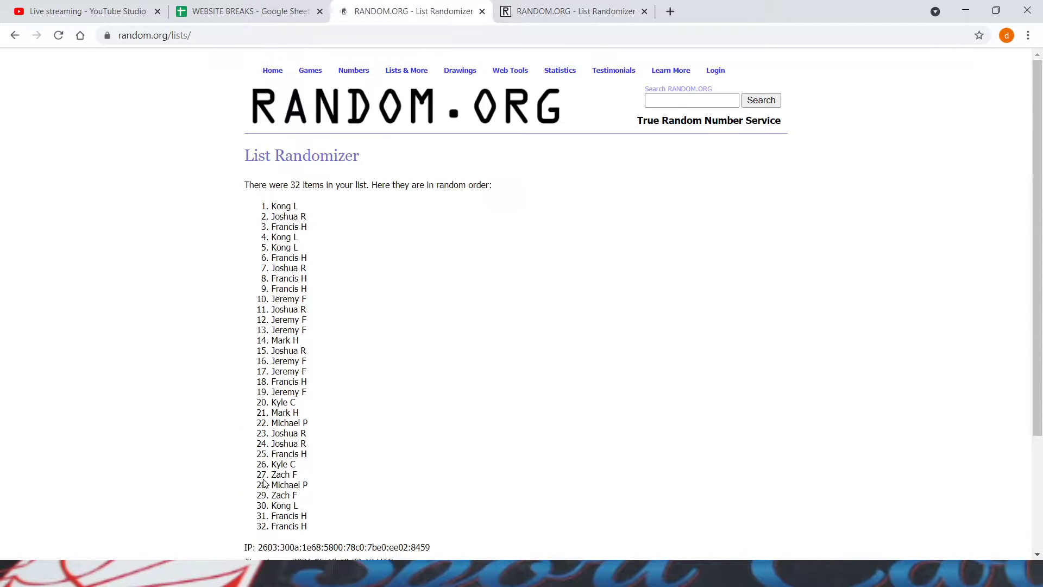
pyautogui.click(264, 478)
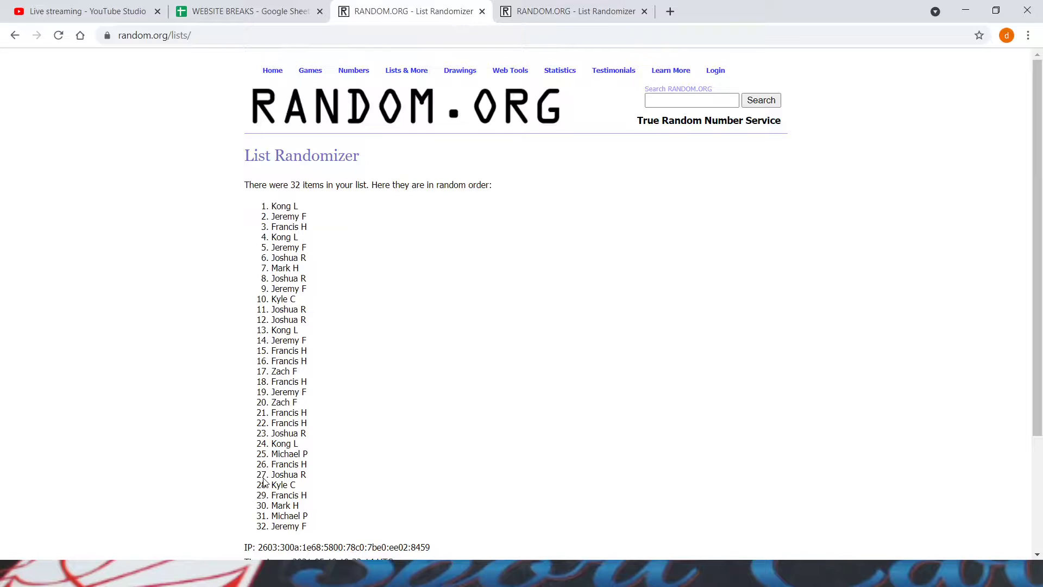
pyautogui.scroll(-3, 264, 482)
pyautogui.click(263, 480)
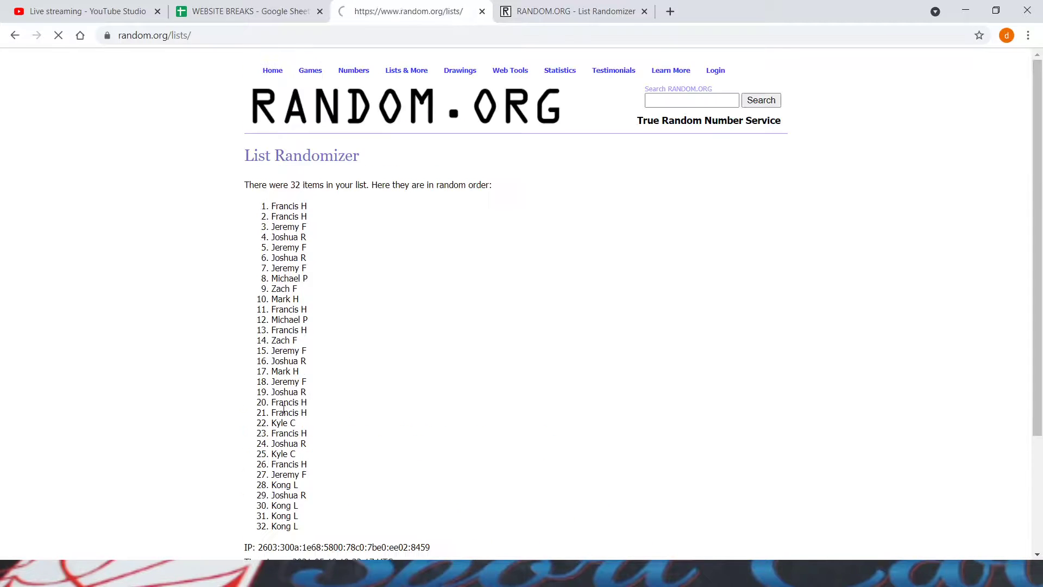
pyautogui.scroll(-3, 284, 410)
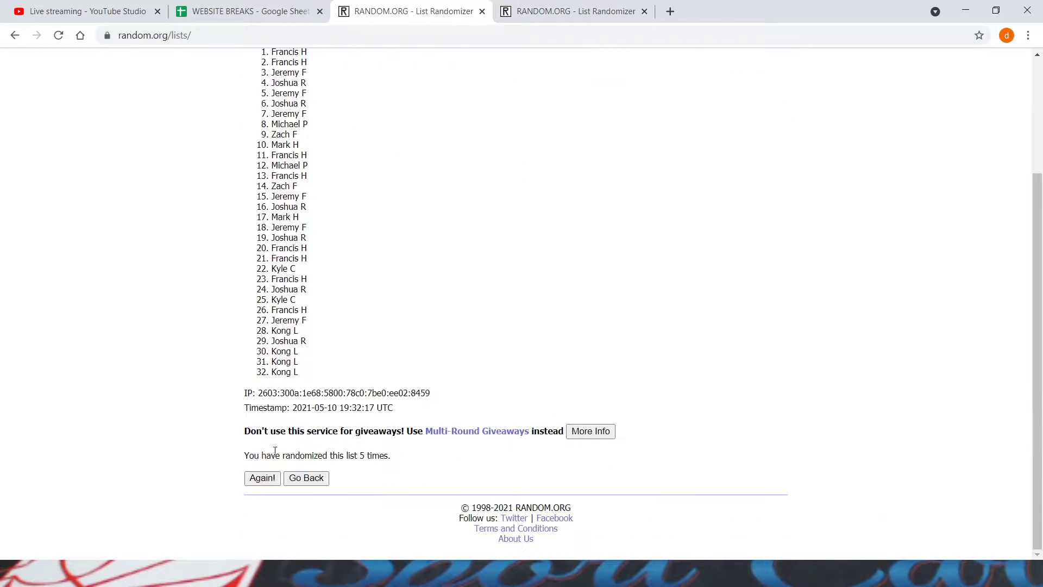
pyautogui.click(259, 479)
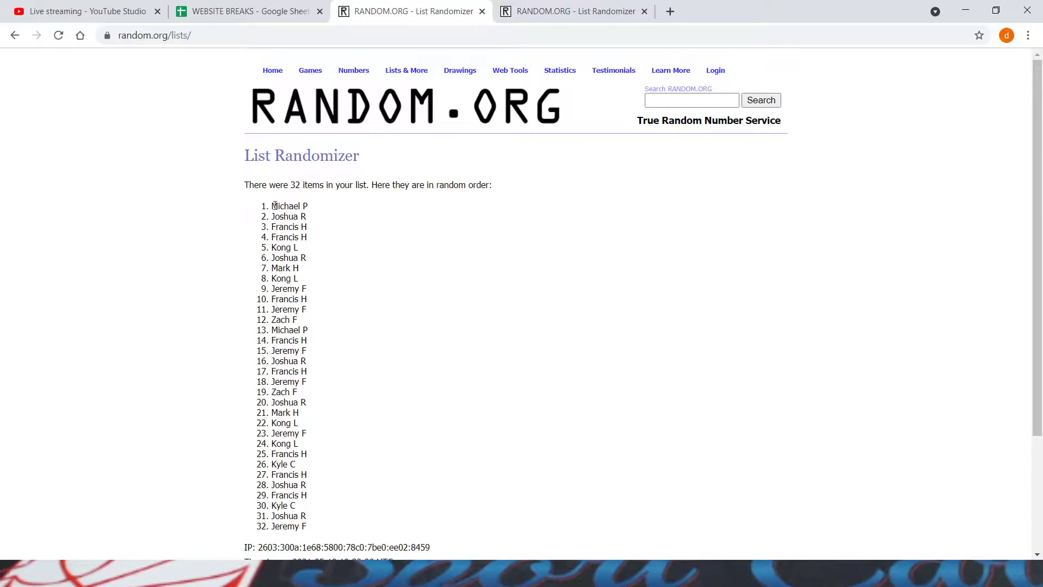
# Step: Copy all 32 shuffled participant names and paste them over B1:B32 in the WEBSITE BREAKS spreadsheet
pyautogui.moveTo(272, 206); pyautogui.dragTo(345, 531)
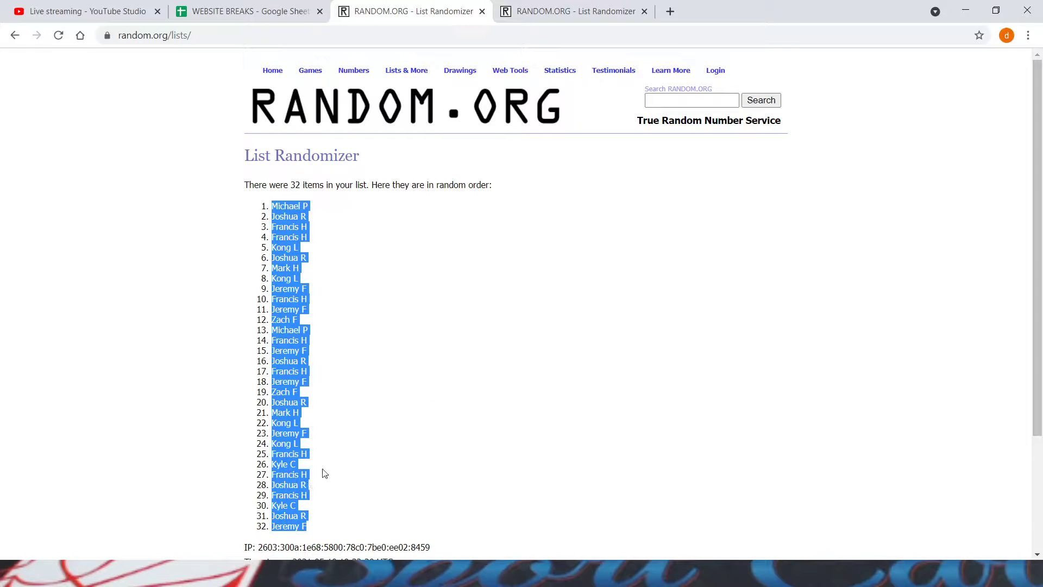
pyautogui.scroll(-3, 340, 472)
pyautogui.click(368, 477)
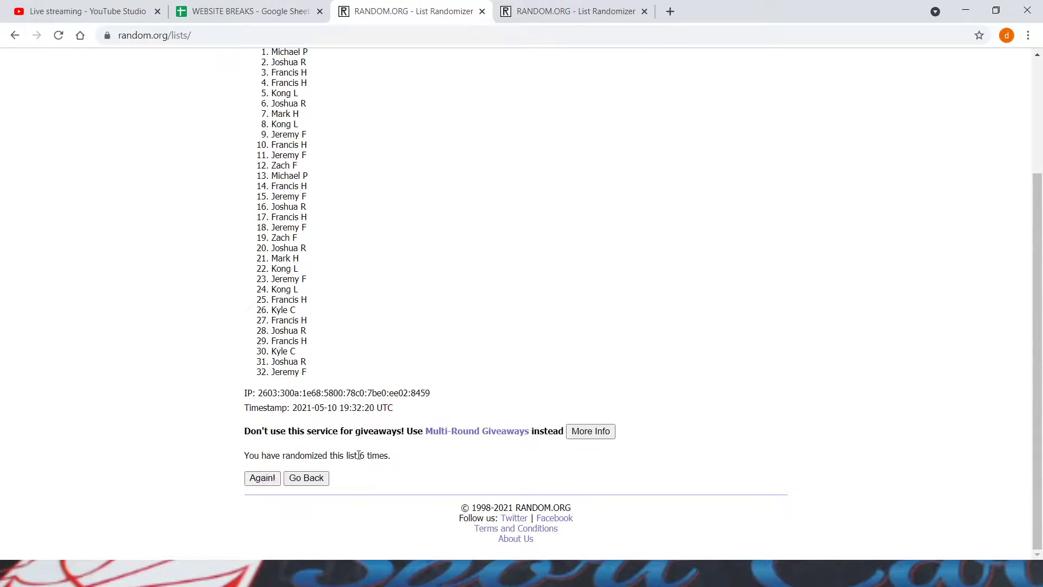
pyautogui.moveTo(358, 455); pyautogui.dragTo(401, 457)
pyautogui.click(266, 10)
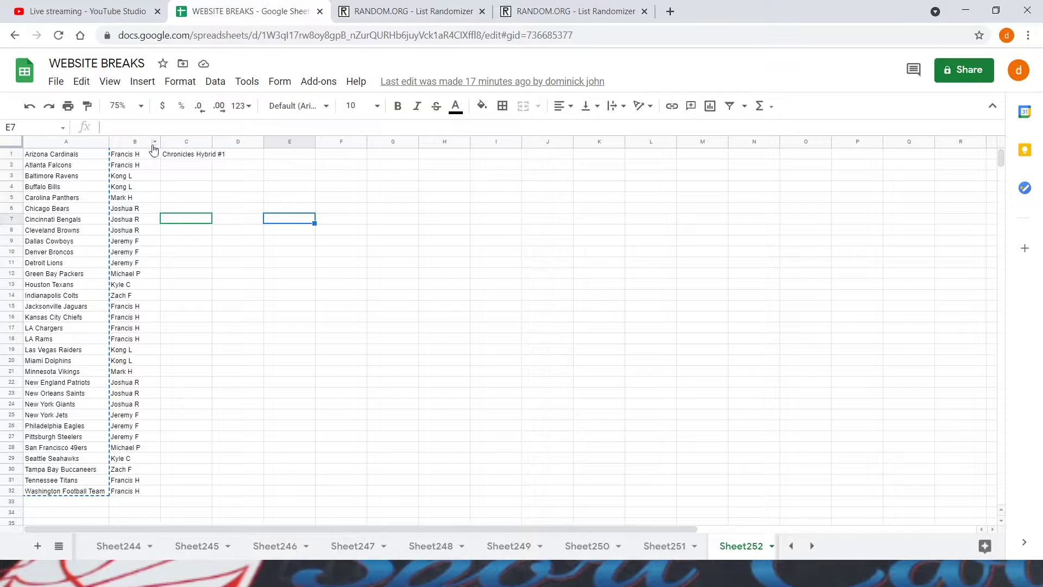
pyautogui.moveTo(143, 158); pyautogui.dragTo(154, 495)
pyautogui.rightClick(155, 494)
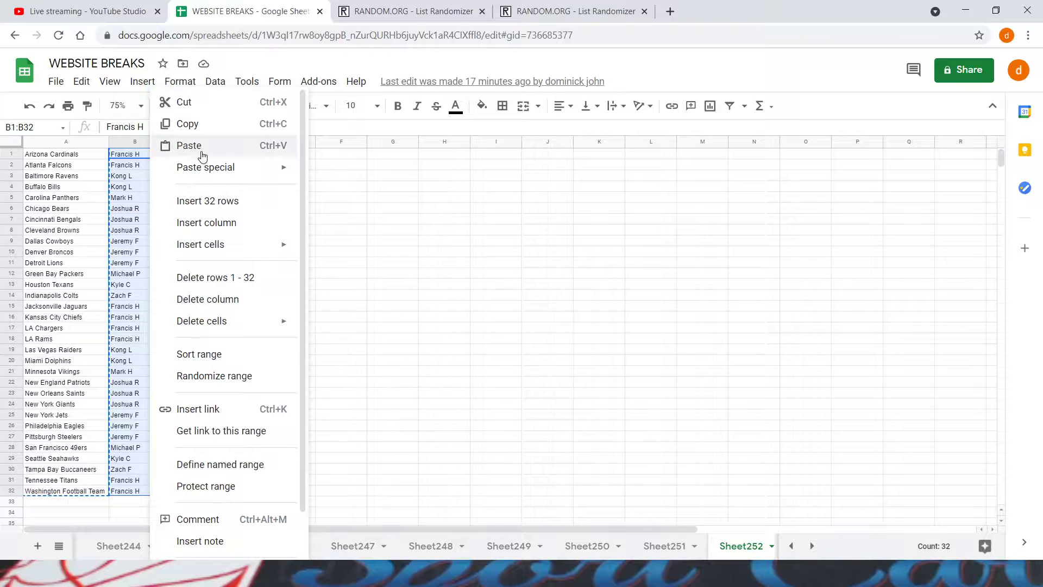
pyautogui.click(201, 146)
pyautogui.click(266, 240)
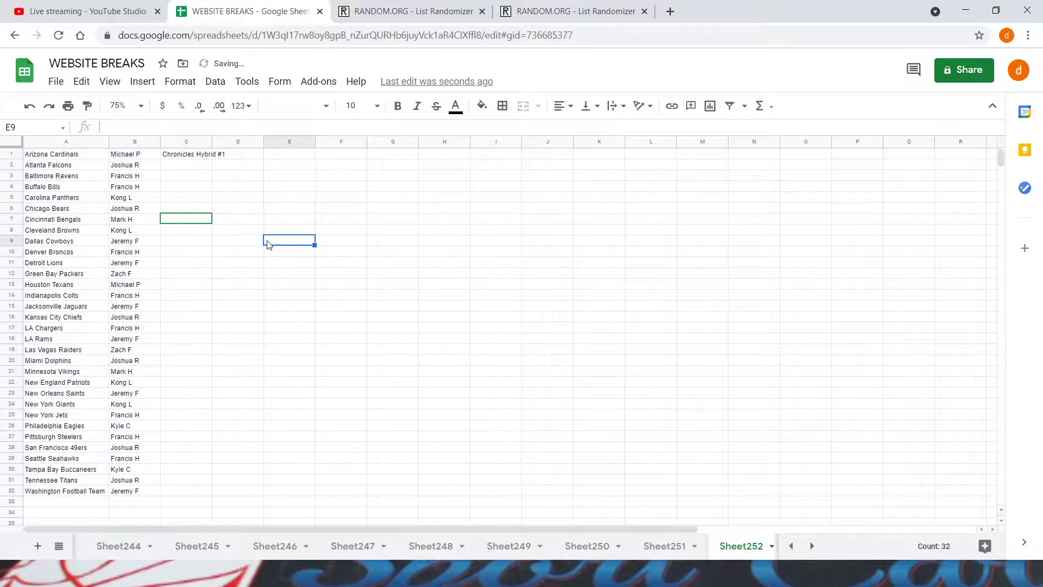
# Step: Randomize the NFL team list six times in the second RANDOM.ORG List Randomizer
pyautogui.click(548, 4)
pyautogui.click(329, 351)
pyautogui.scroll(-5, 330, 351)
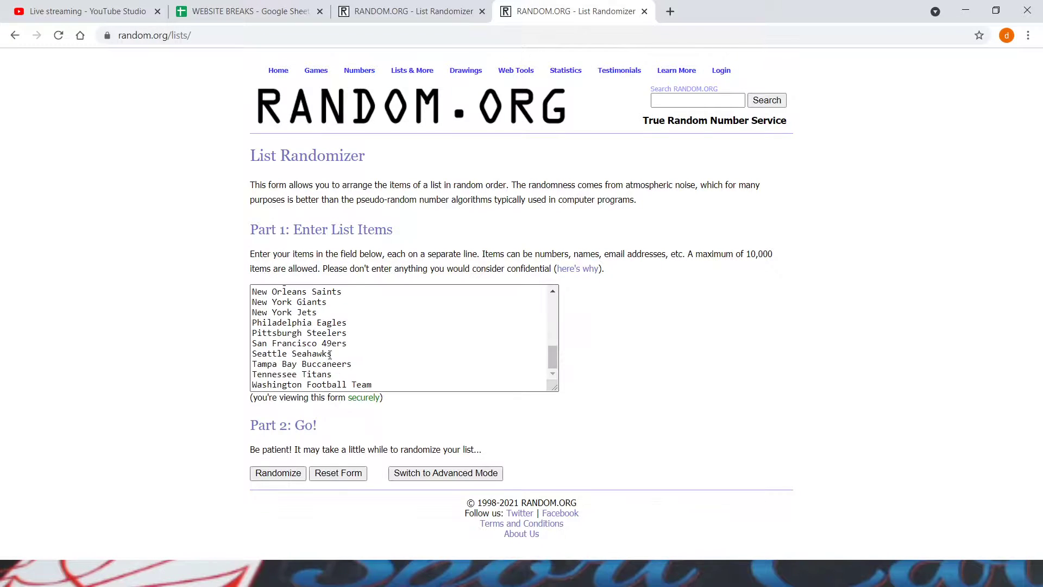
pyautogui.scroll(5, 330, 352)
pyautogui.click(288, 474)
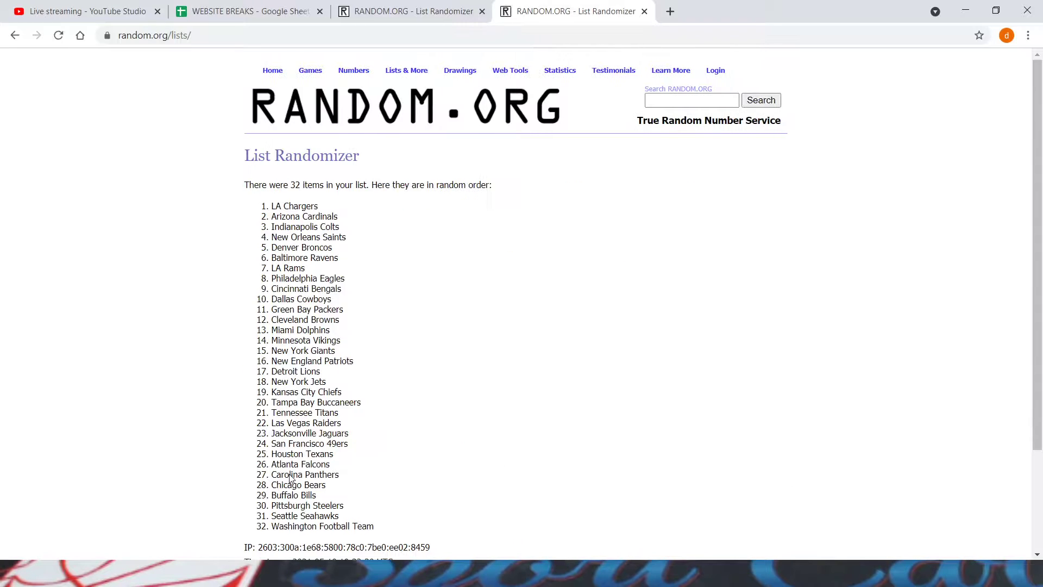
pyautogui.scroll(-4, 277, 480)
pyautogui.click(271, 483)
pyautogui.scroll(-4, 264, 484)
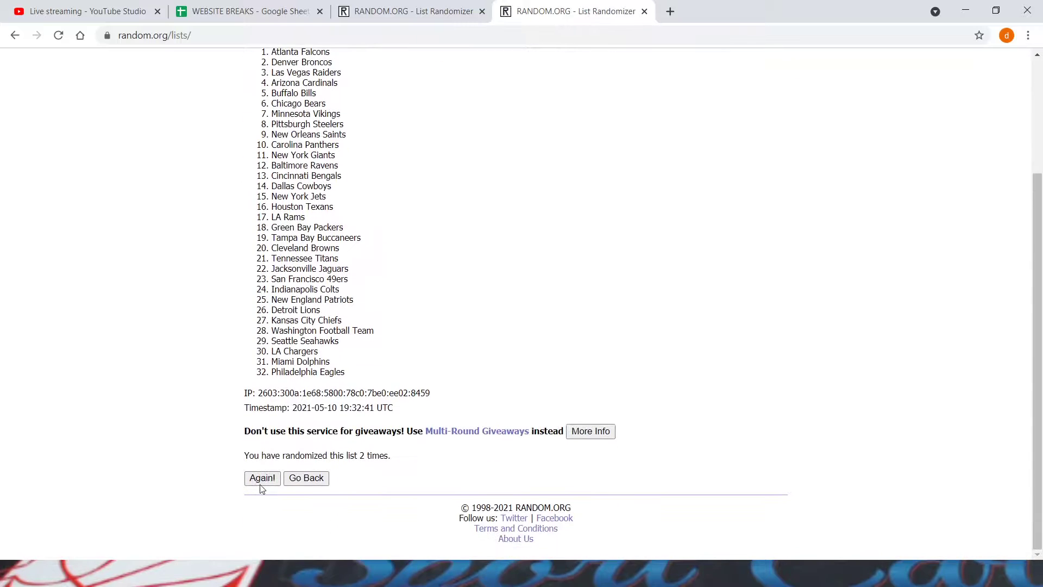
pyautogui.click(264, 484)
pyautogui.click(264, 481)
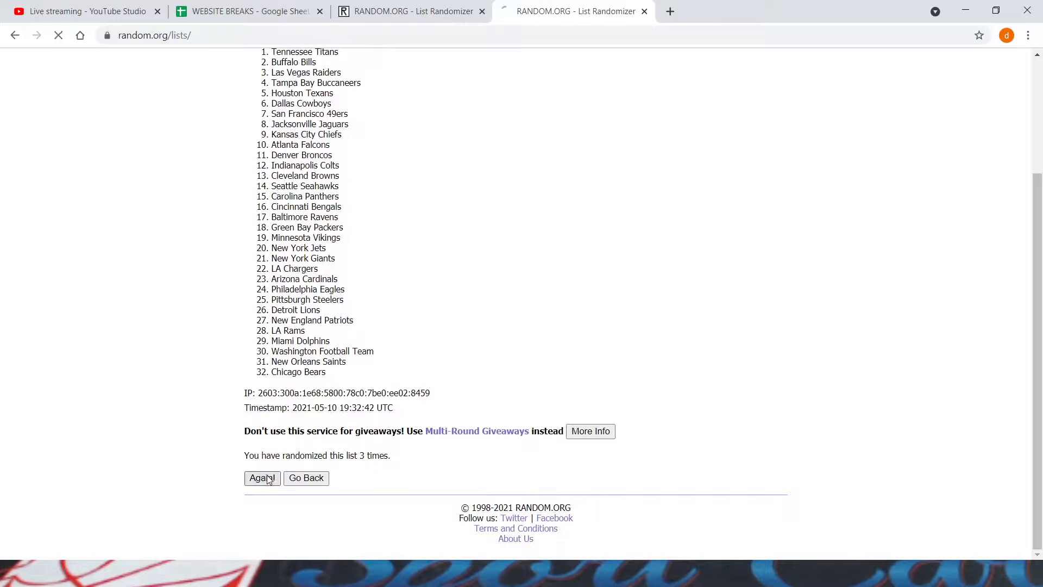
pyautogui.scroll(-4, 265, 481)
pyautogui.click(266, 480)
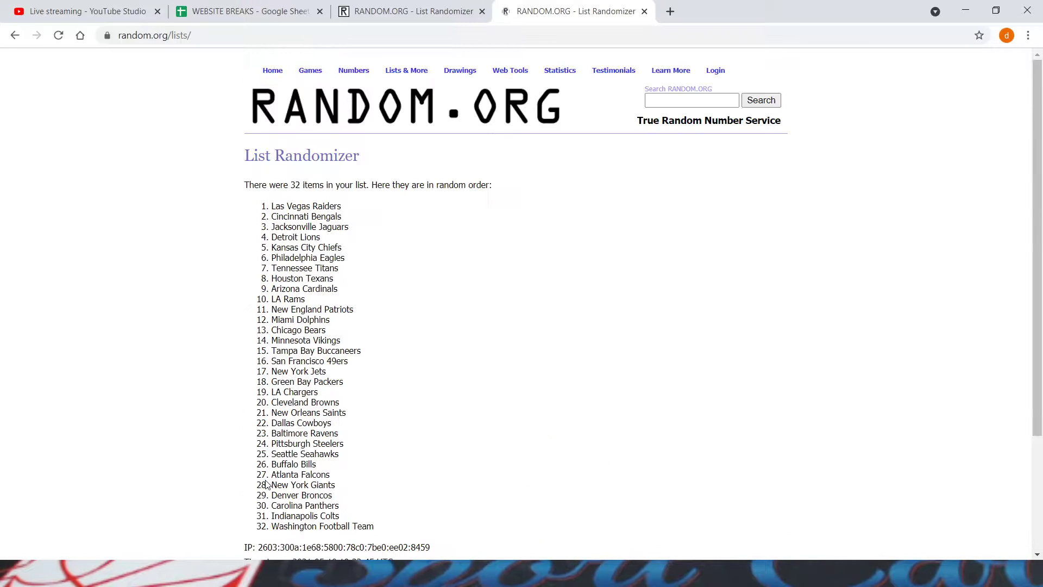
pyautogui.scroll(-4, 267, 482)
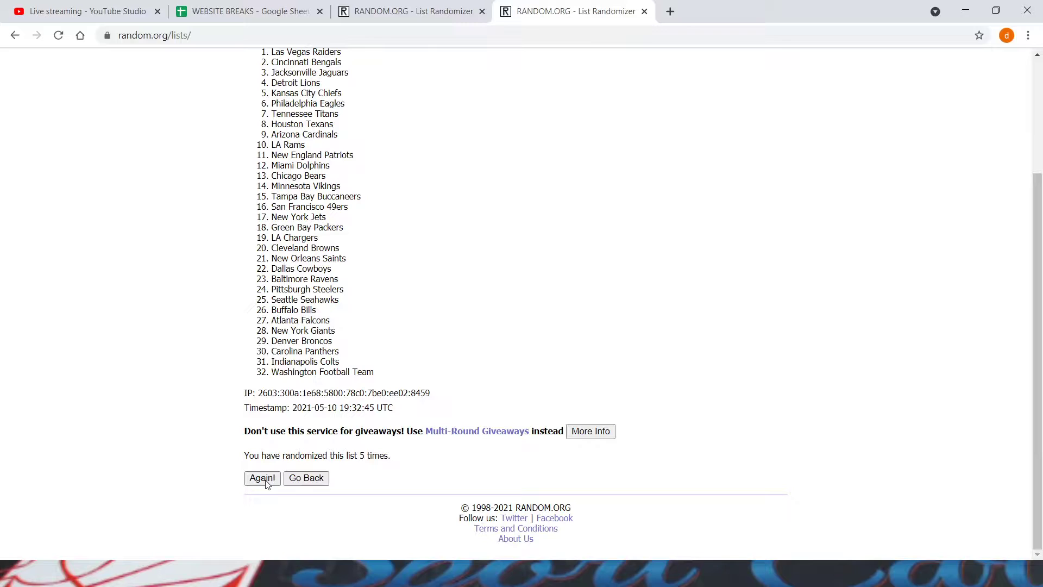
pyautogui.click(263, 480)
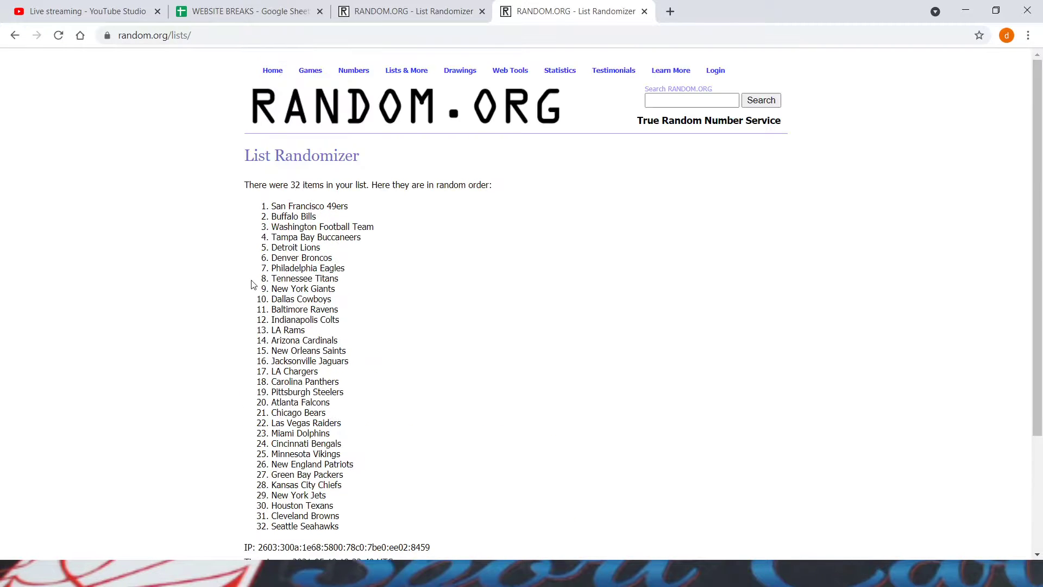
# Step: Copy all 32 shuffled team names and paste them over A1:A32 in the WEBSITE BREAKS spreadsheet
pyautogui.moveTo(271, 207); pyautogui.dragTo(359, 530)
pyautogui.hotkey('ctrl', 'c')
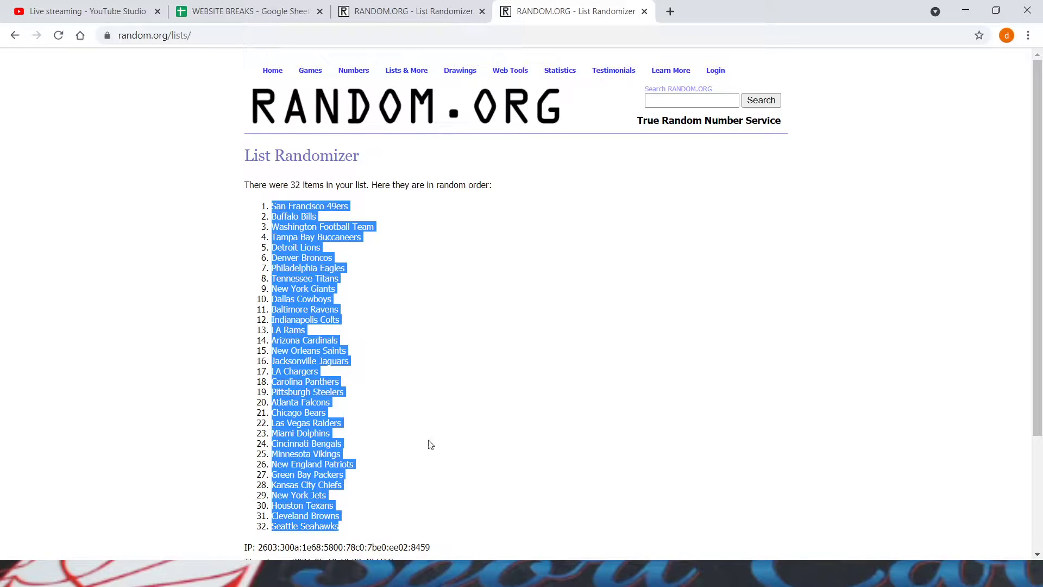
pyautogui.click(429, 442)
pyautogui.scroll(-3, 407, 454)
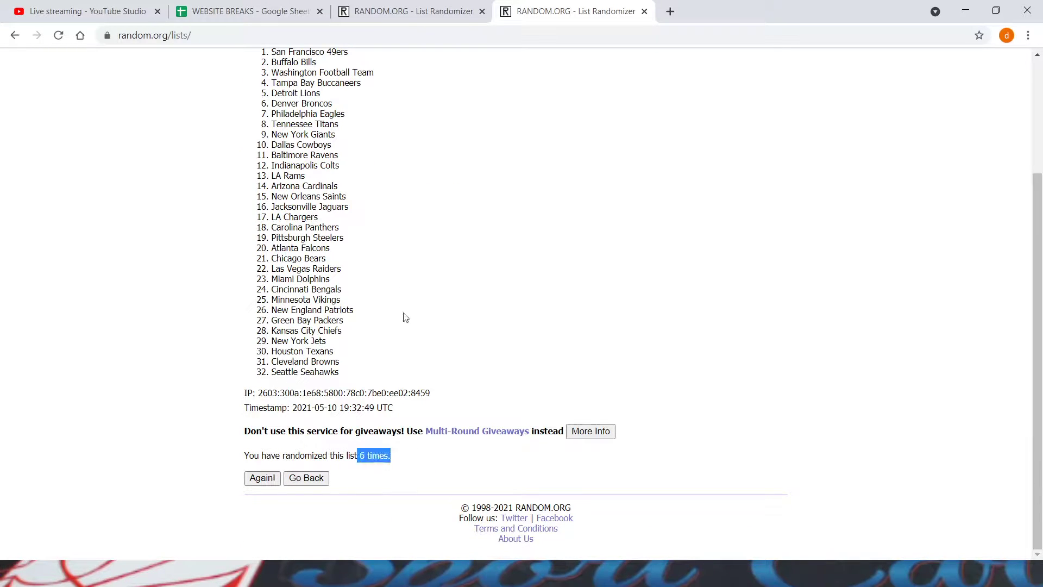
pyautogui.click(247, 12)
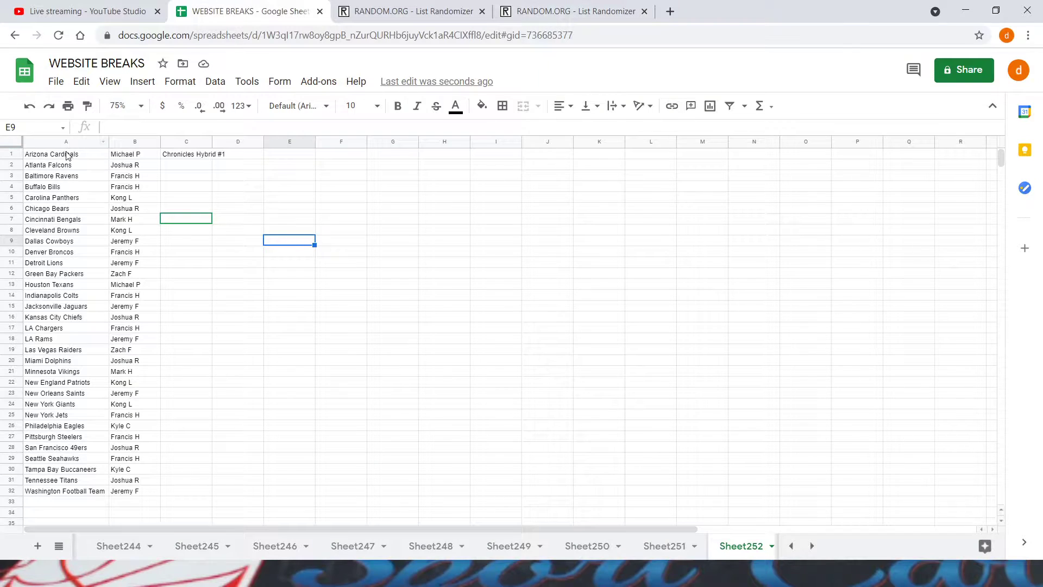
pyautogui.moveTo(68, 154); pyautogui.dragTo(97, 490)
pyautogui.rightClick(98, 491)
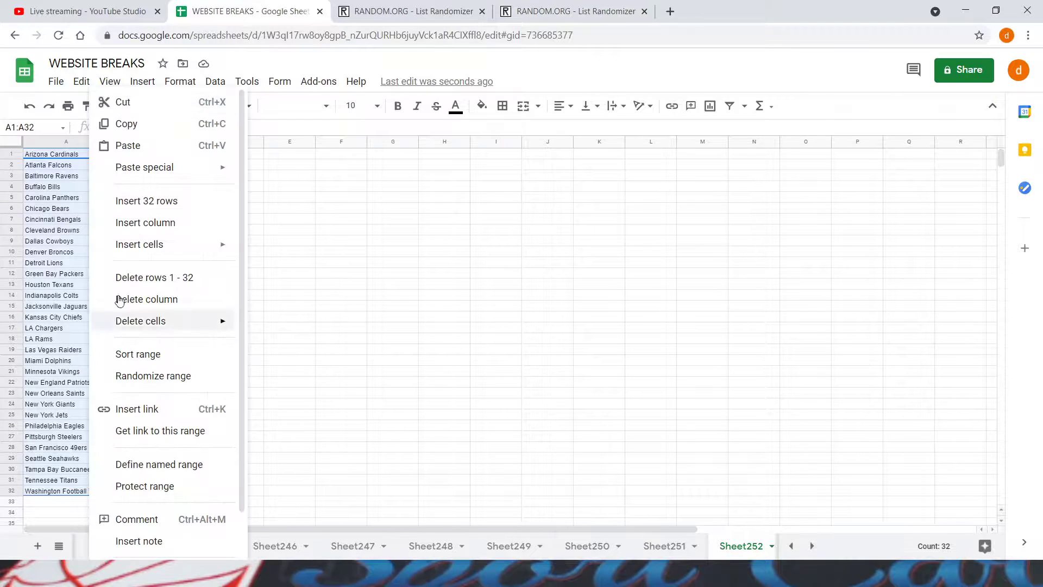
pyautogui.click(220, 145)
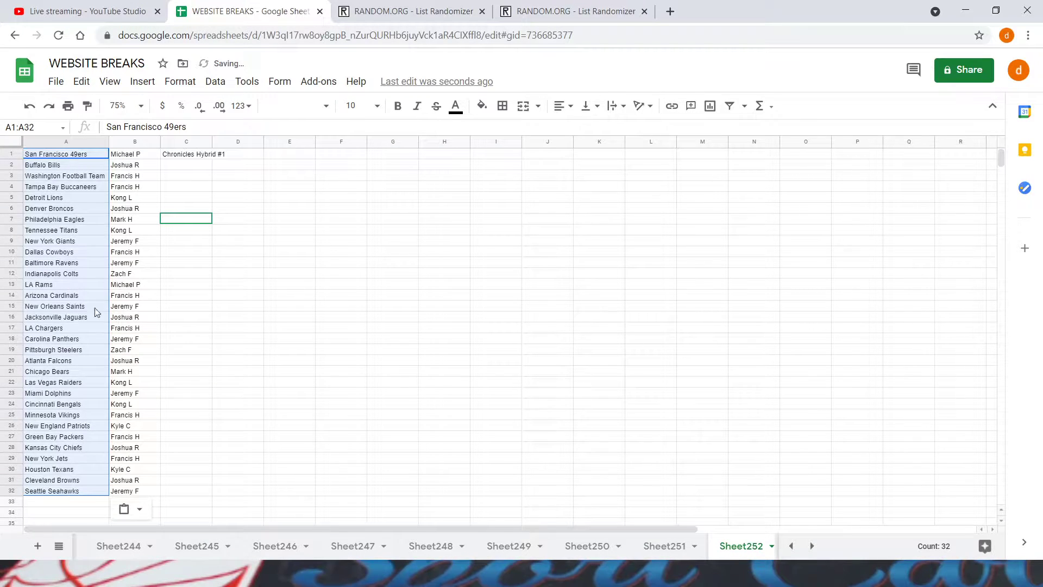
# Step: Sort the sheet A → Z by the participant names in column B
pyautogui.click(134, 142)
pyautogui.rightClick(135, 142)
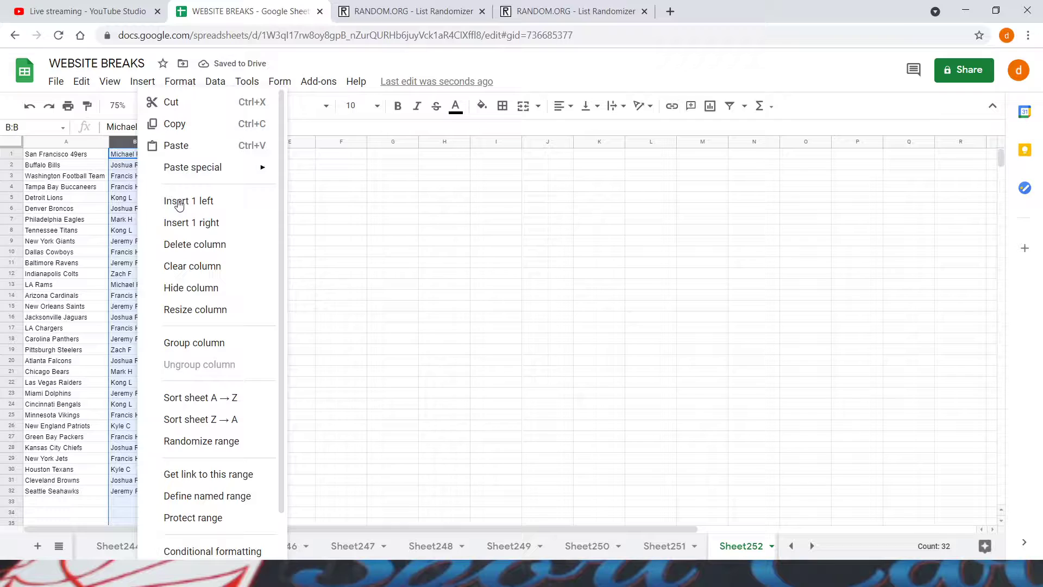
pyautogui.click(202, 397)
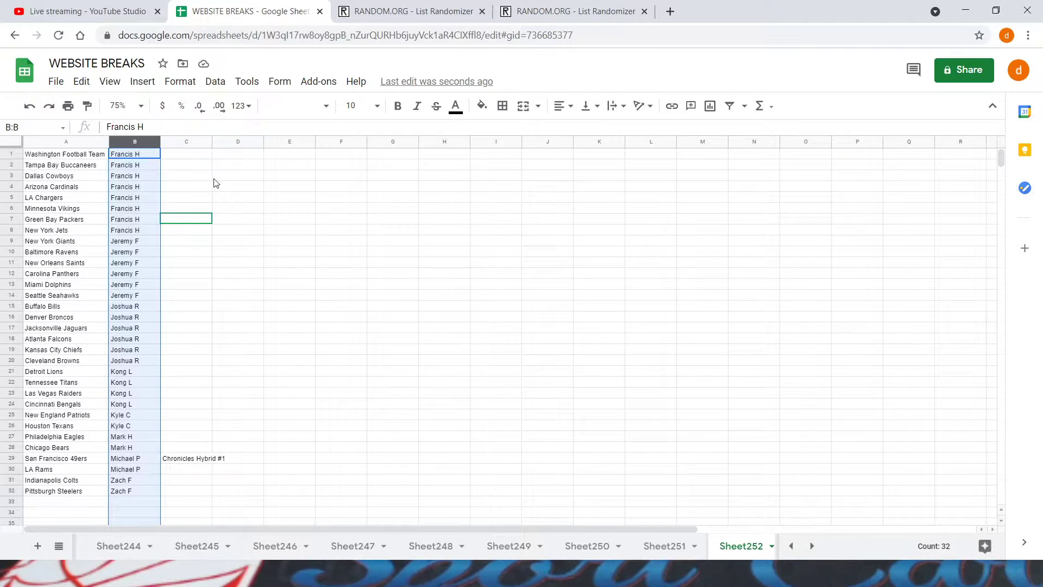
pyautogui.click(235, 253)
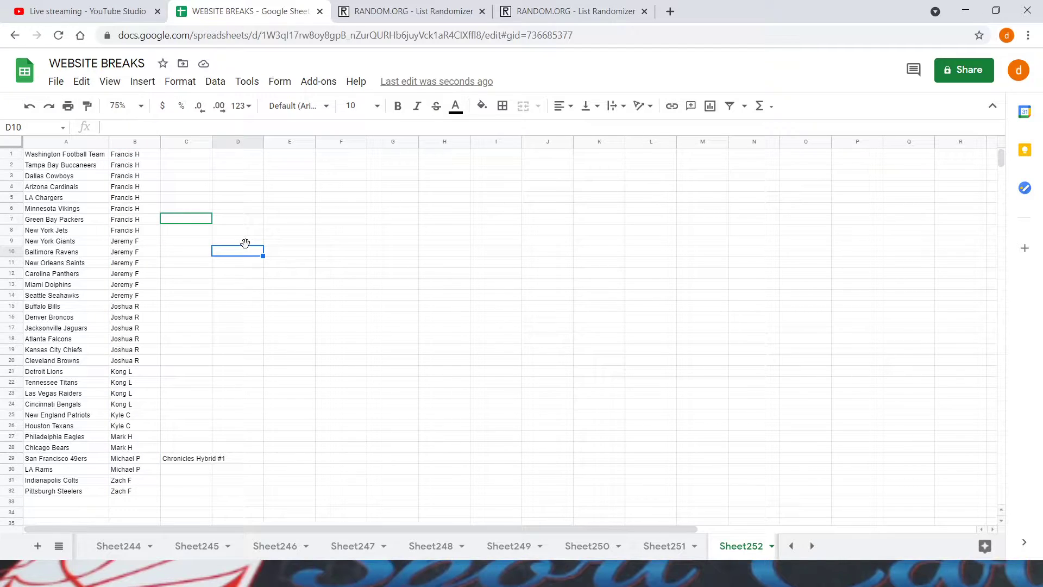